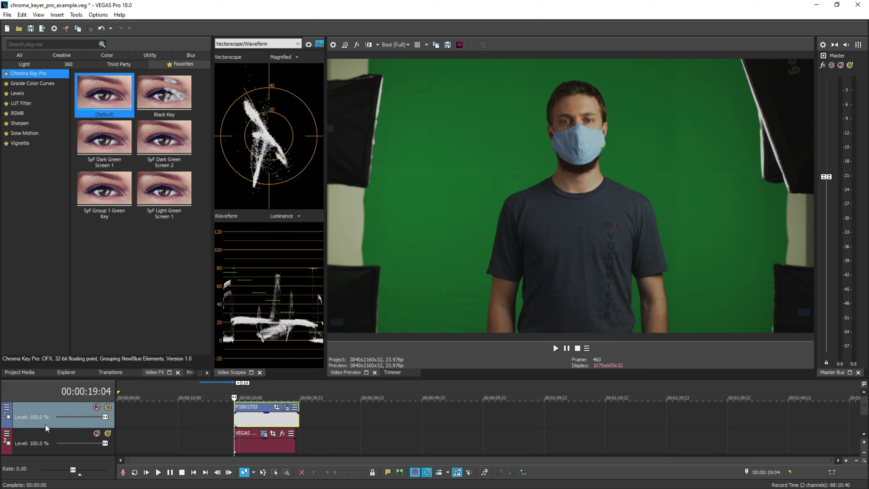
Mute and unmute track 1 to check the background, then apply the Default Chroma Key Pro preset to the clip
click(97, 407)
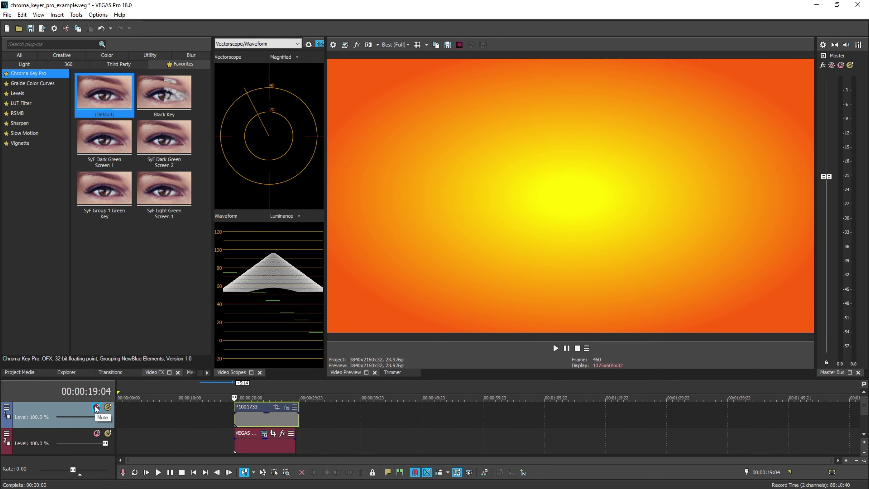
click(97, 407)
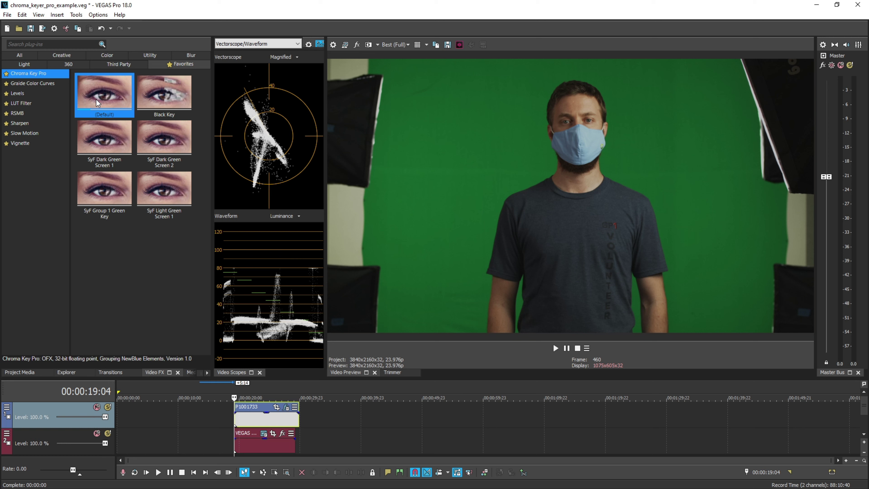
drag(97, 103, 255, 419)
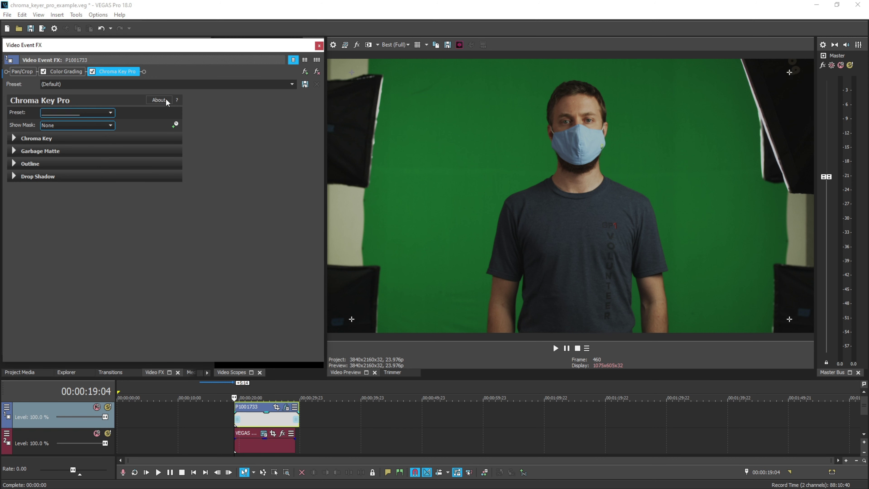
Review the Garbage Matte, Outline and Drop Shadow sections, leaving only Chroma Key expanded
click(14, 139)
click(14, 138)
click(14, 151)
click(14, 152)
click(14, 163)
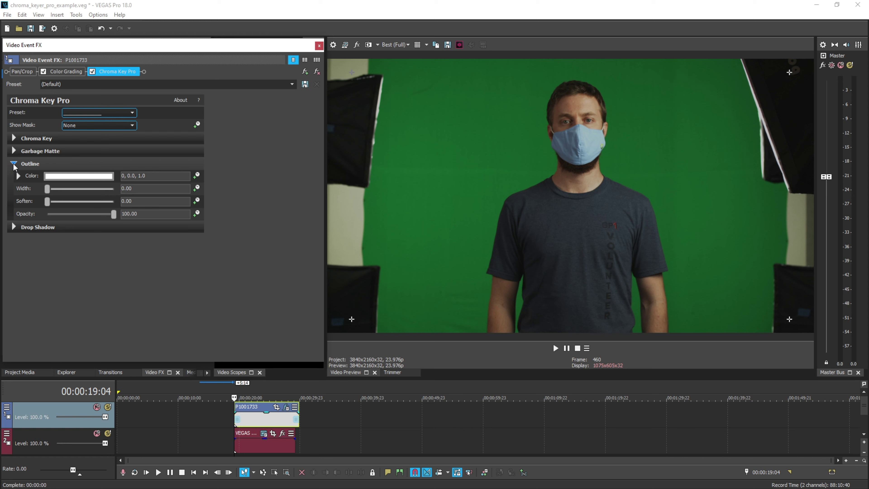
click(15, 164)
click(14, 176)
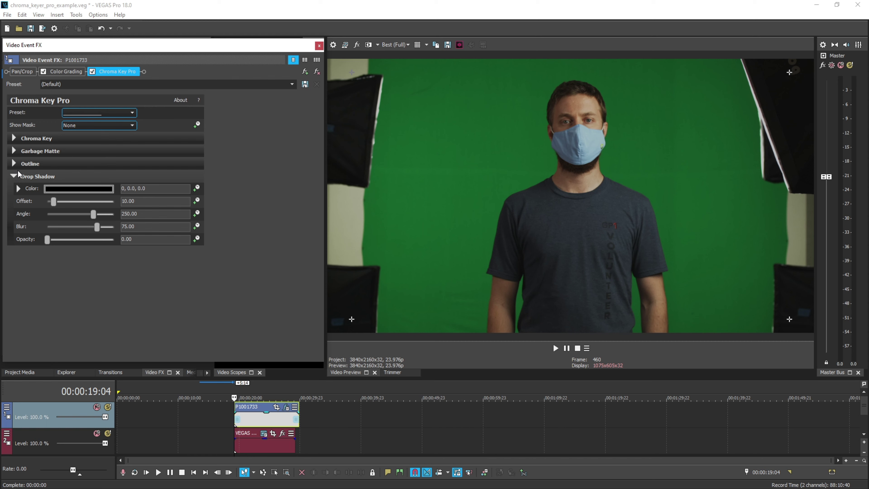
click(15, 175)
click(14, 138)
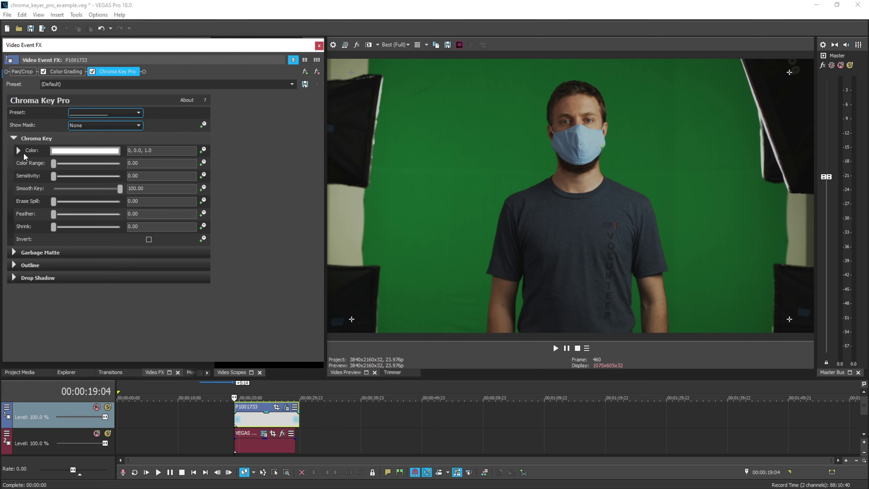
Eyedrop the green backdrop in the preview as the key colour
click(76, 153)
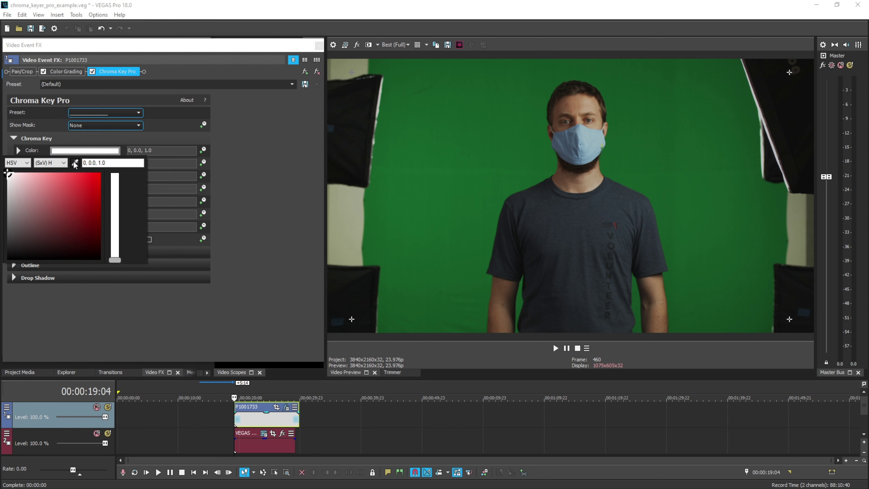
click(76, 161)
click(541, 133)
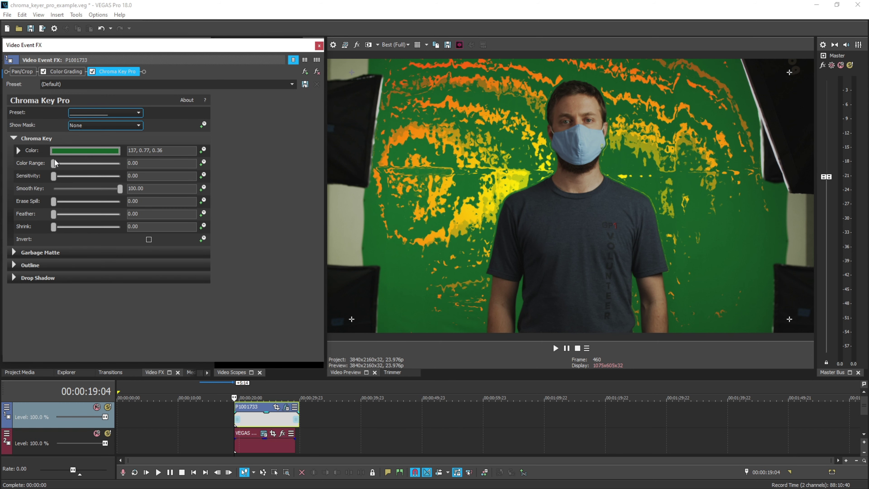
Set the Color Range to 75
drag(54, 162, 110, 171)
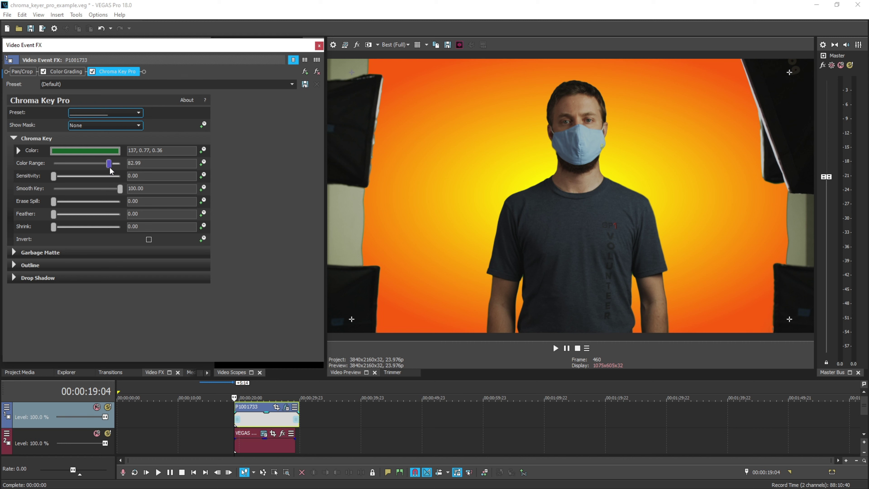
drag(110, 170, 139, 165)
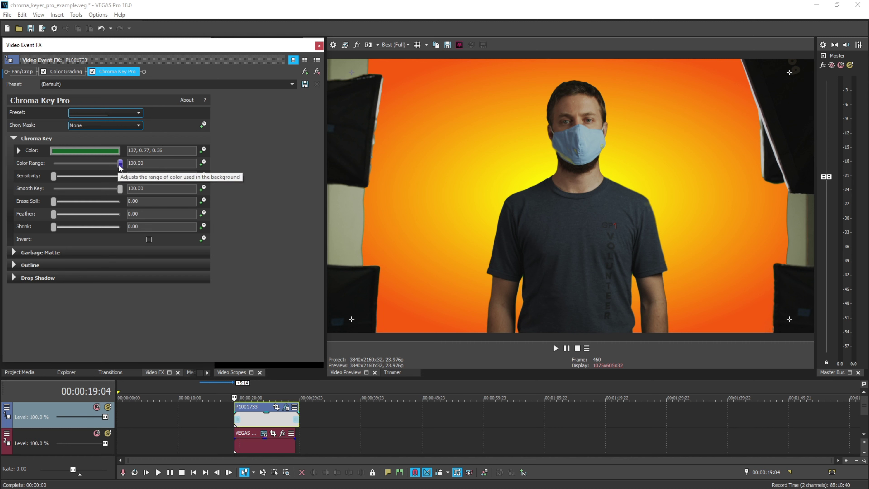
drag(119, 163, 104, 166)
text(75)
key(Return)
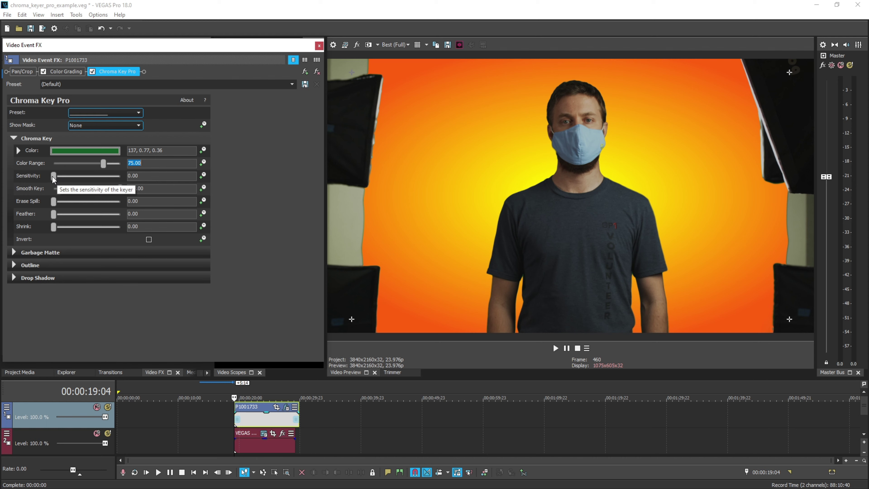
click(53, 176)
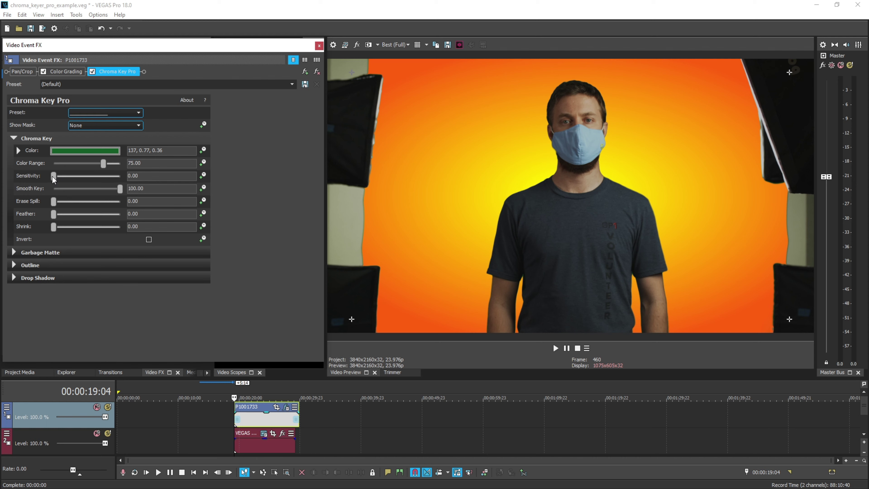
Raise the keyer Sensitivity and set it to exactly 40
drag(53, 177, 84, 184)
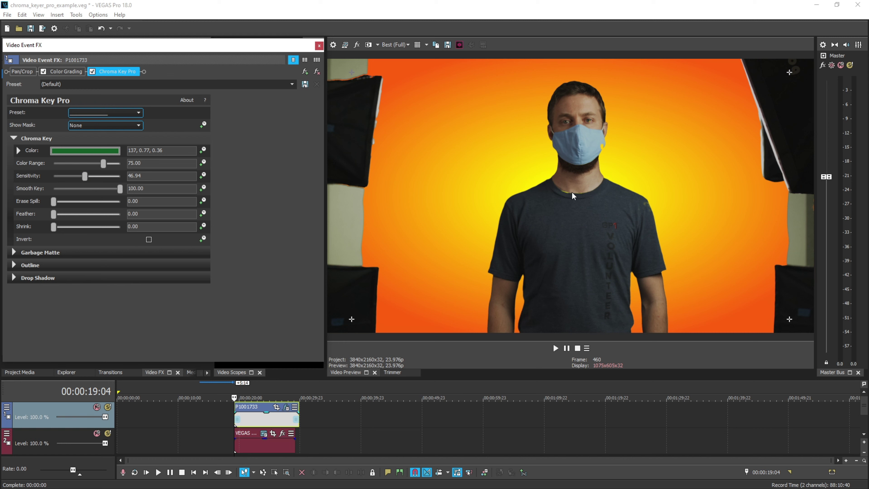
text(40)
key(Return)
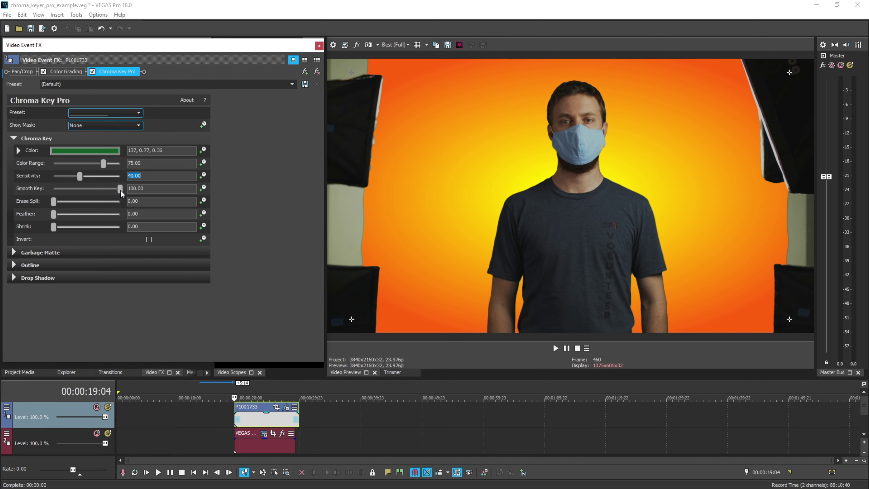
click(22, 71)
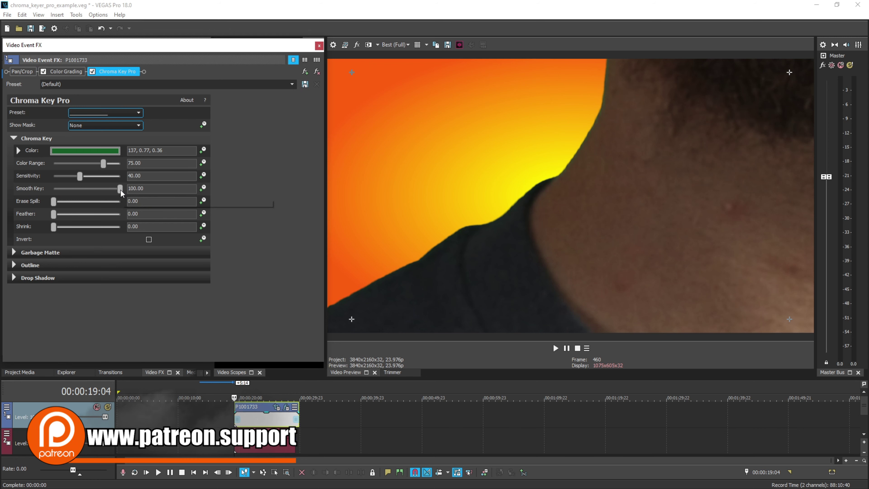
Compare Smooth Key amounts, then frame the Pan/Crop close-up on the man's arm edge
drag(120, 188, 54, 190)
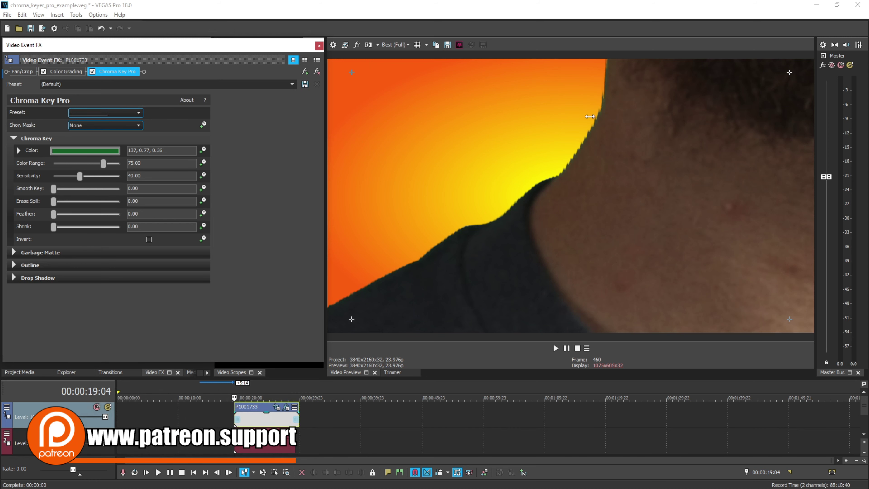
drag(53, 189, 154, 192)
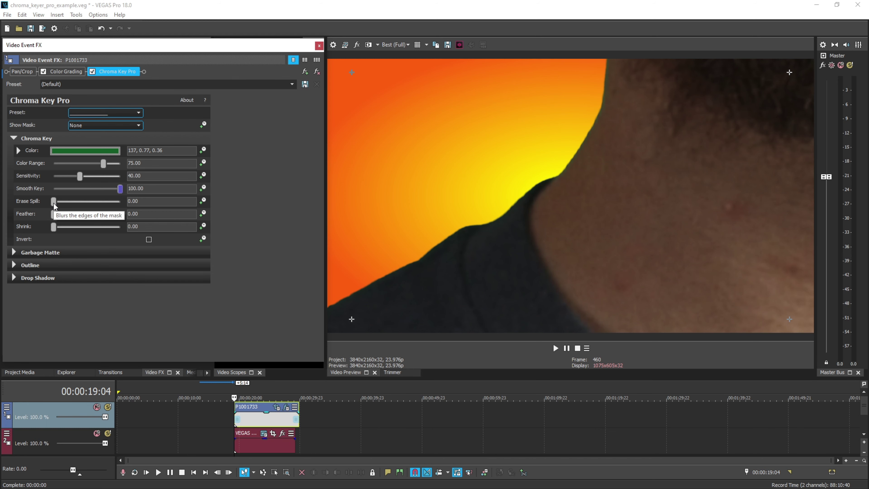
click(22, 71)
drag(212, 195, 290, 281)
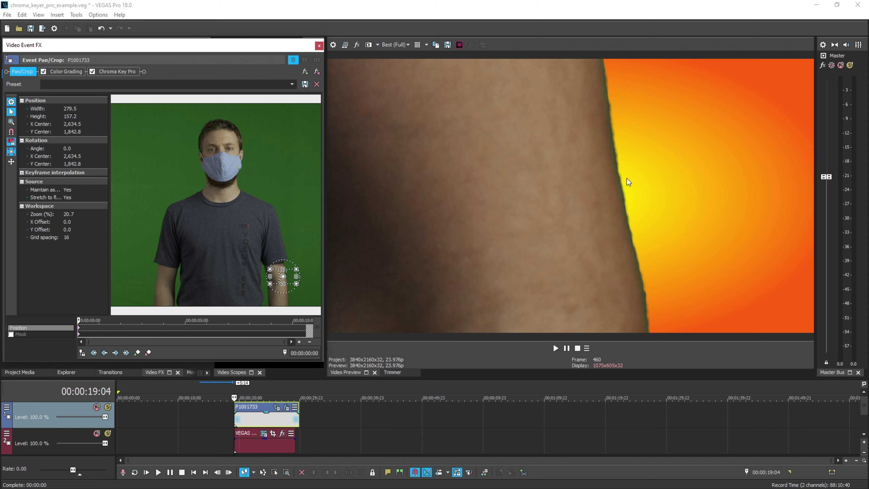
Raise Erase Spill to 100 and try a Feather of 0.5
click(117, 71)
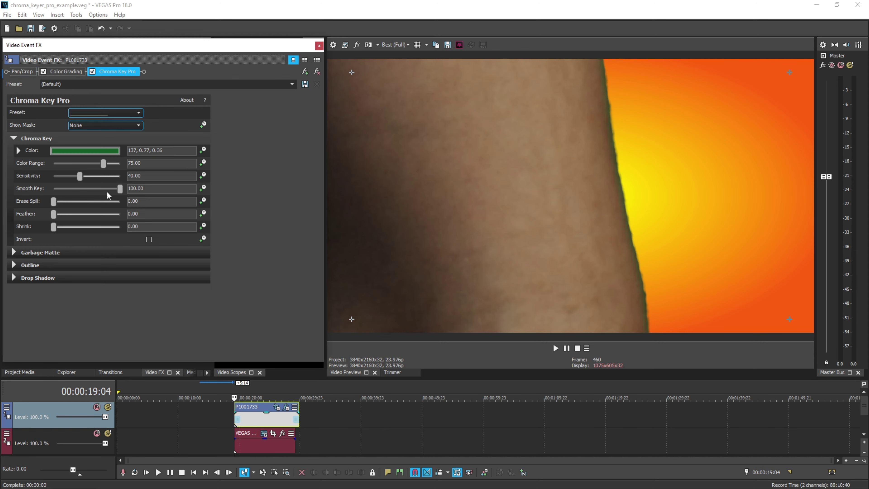
drag(54, 201, 93, 204)
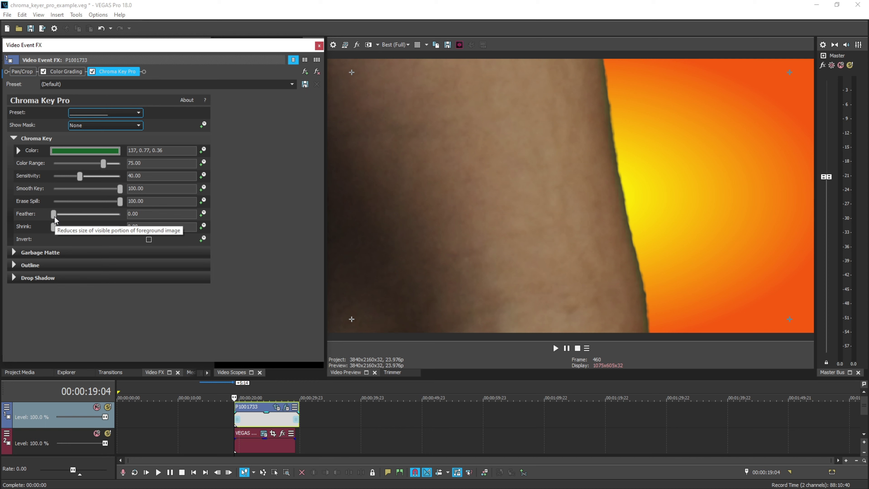
mouse_move(54, 217)
mouse_down()
mouse_move(77, 217)
mouse_move(59, 216)
mouse_up()
text(.5)
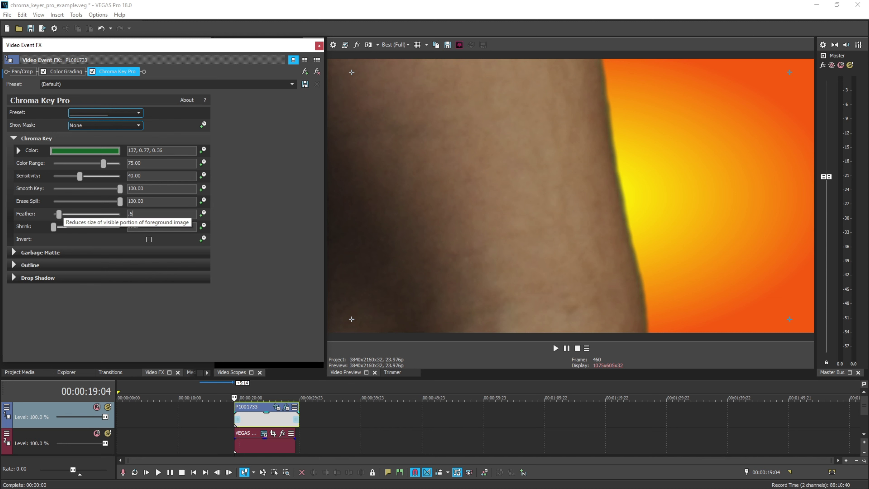
key(Return)
Set Feather to 1.50 and test the Shrink slider
double_click(128, 217)
text(1.5)
key(Return)
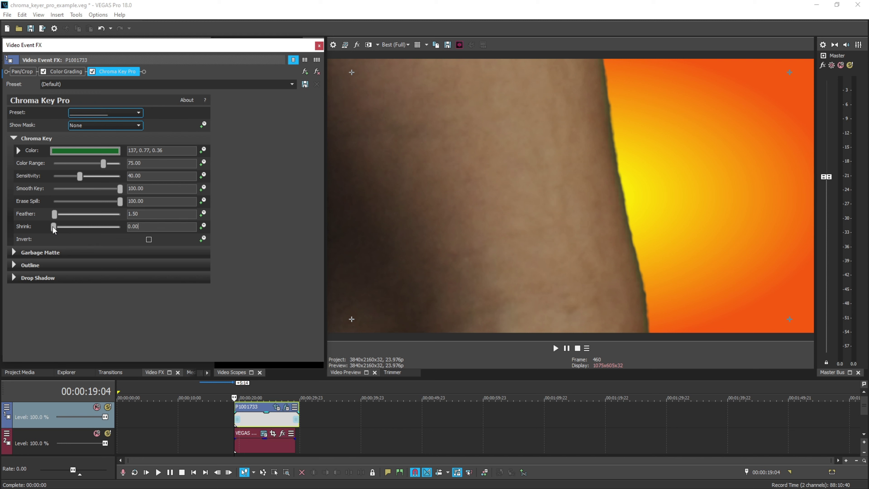
mouse_move(54, 227)
mouse_down()
mouse_move(114, 233)
mouse_move(53, 228)
mouse_up()
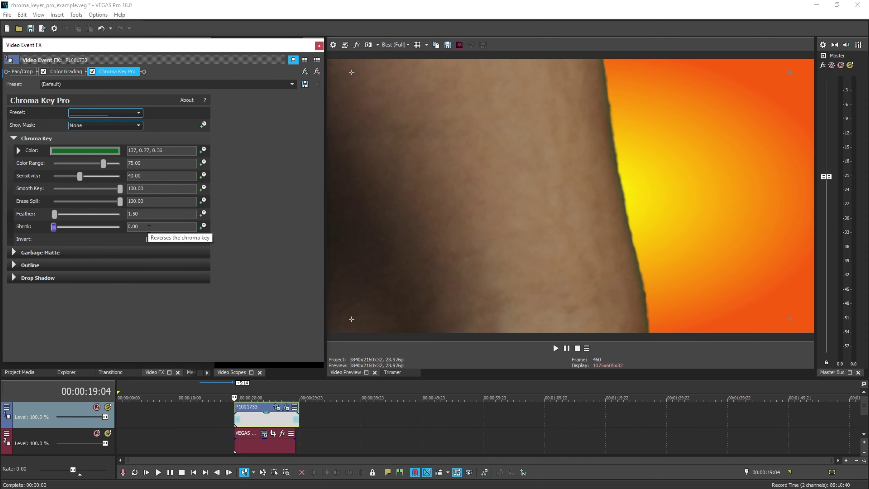
click(22, 71)
Restore the full framing, zoom toward the neck, and lower Sensitivity to about 22
right_click(267, 159)
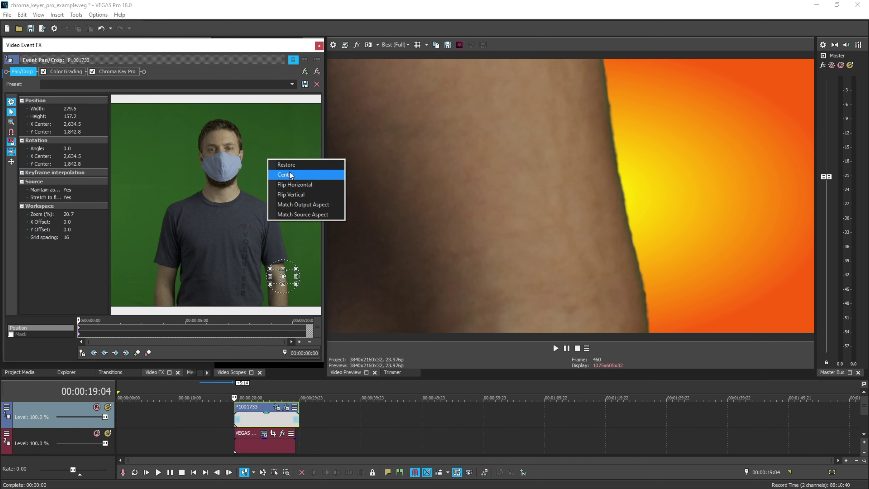
click(281, 161)
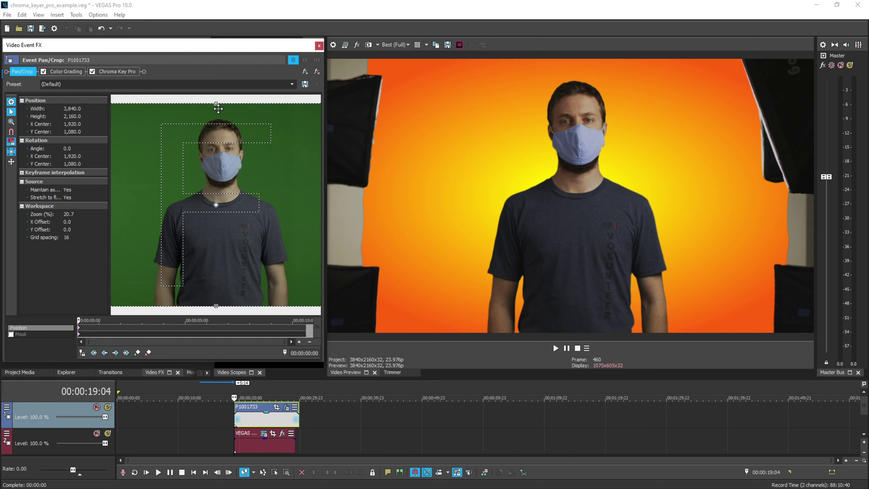
drag(216, 104, 235, 161)
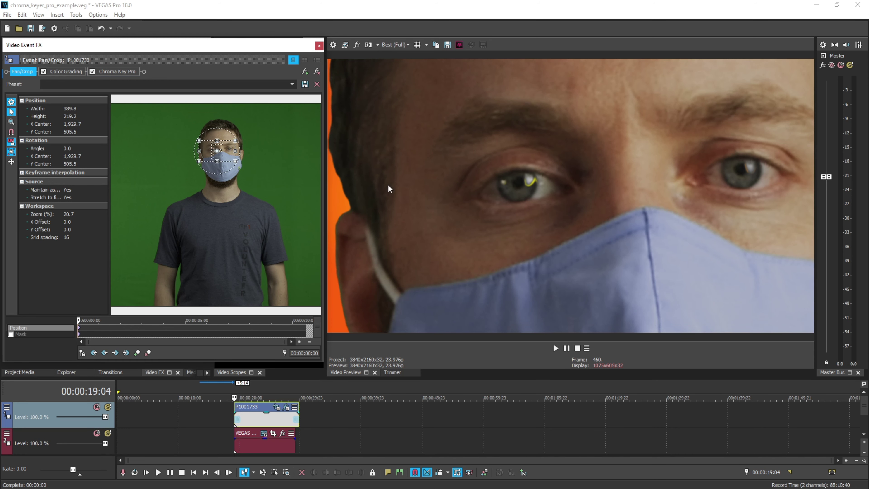
click(115, 71)
drag(81, 177, 68, 180)
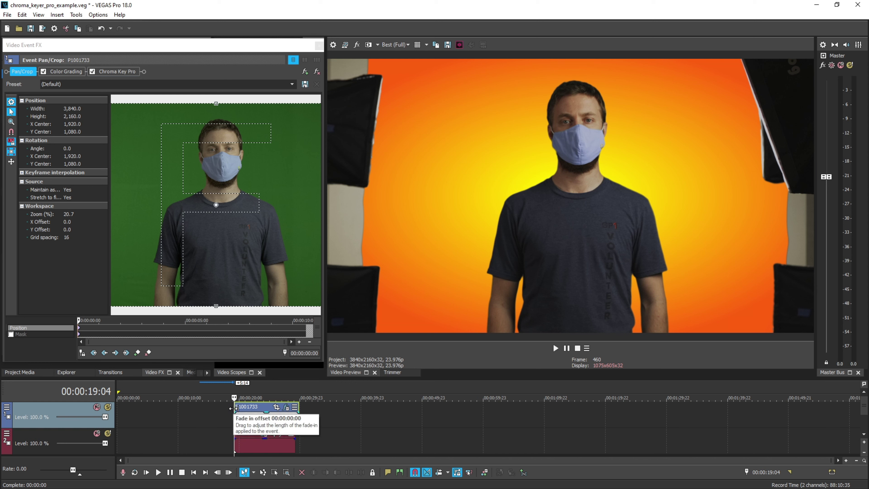
Play the clip slowly and stop on the frame where the man raises his hand
key(space)
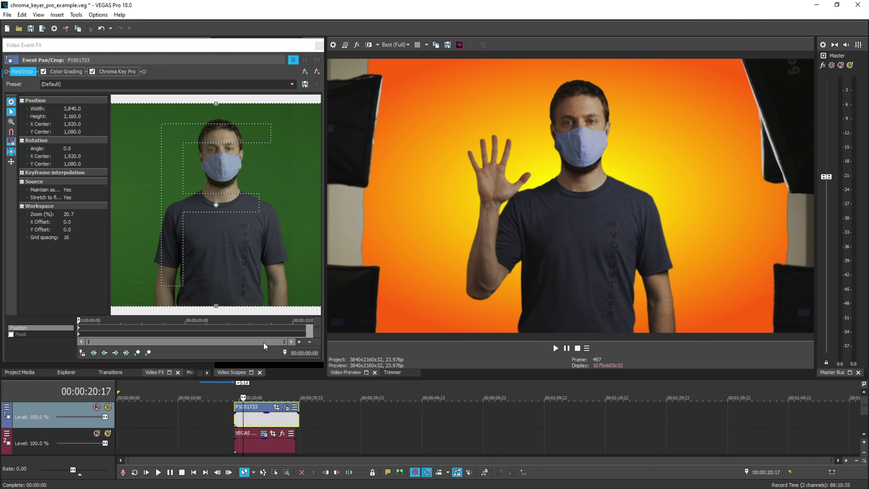
key(l)
key(k)
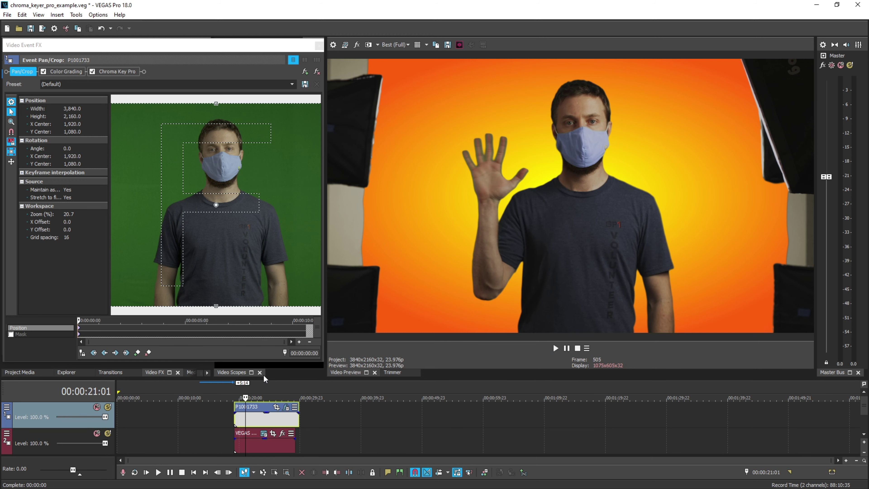
scroll(508, 416, up, 5)
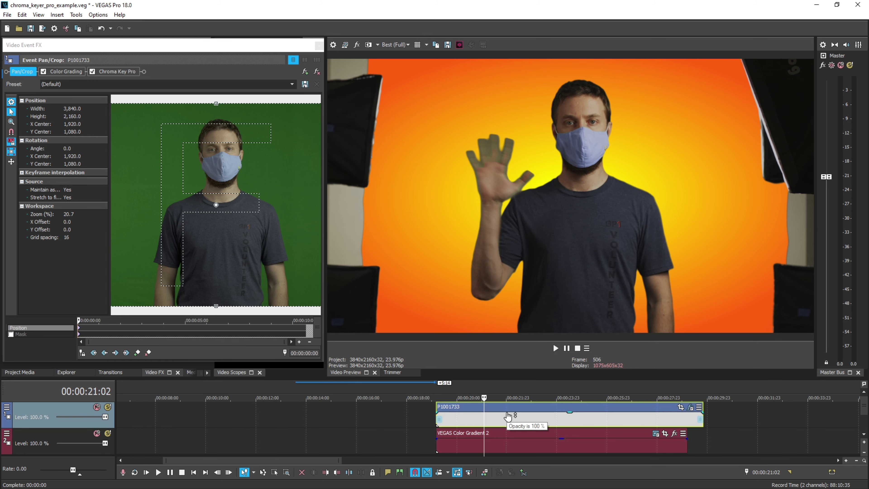
key(Right)
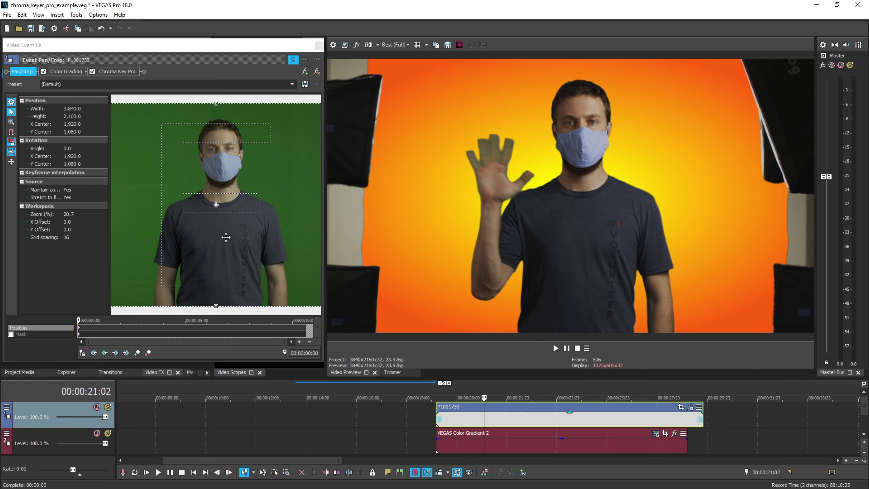
scroll(239, 239, down, 4)
click(117, 71)
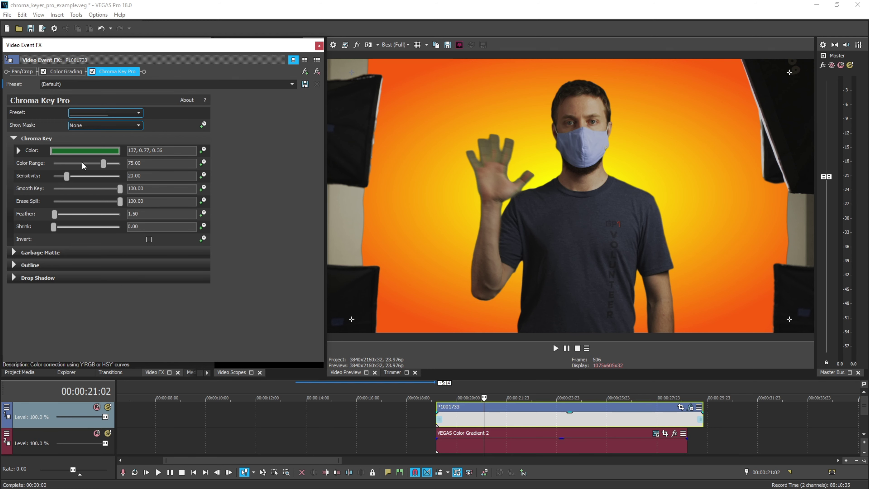
Shrink the Pan/Crop frame to a close-up of the raised hand and masked face
click(17, 72)
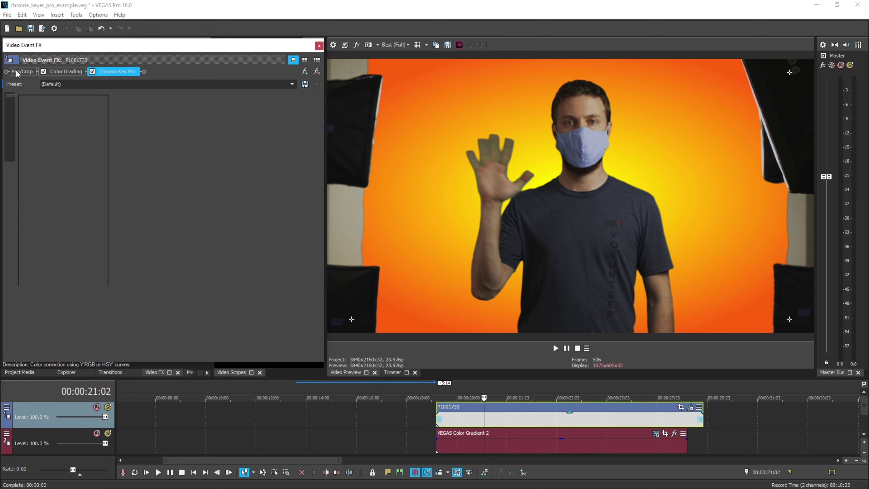
drag(253, 233, 208, 199)
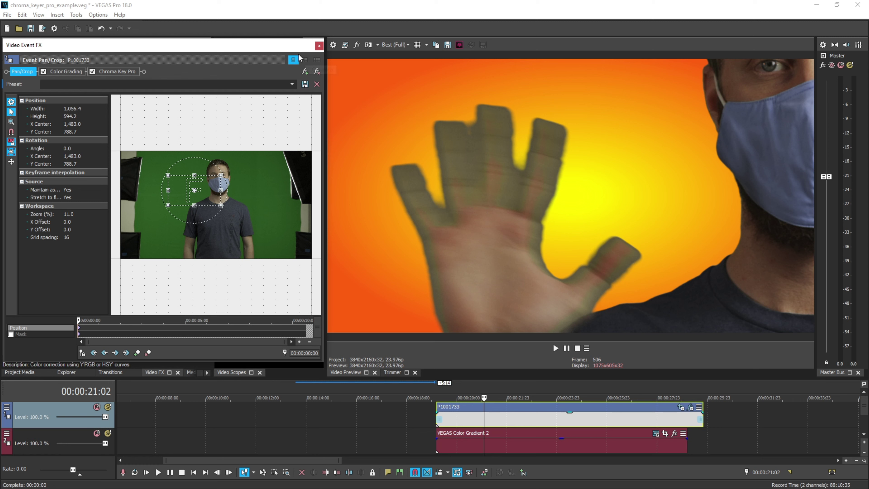
Set Erase Spill to 0 and add Graide Color Curves in HSY mode showing only Hue
click(123, 73)
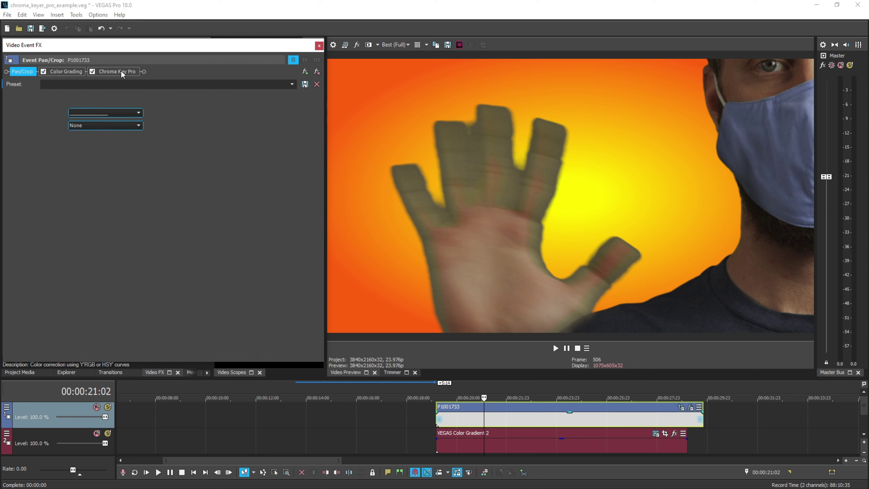
drag(121, 204, 55, 202)
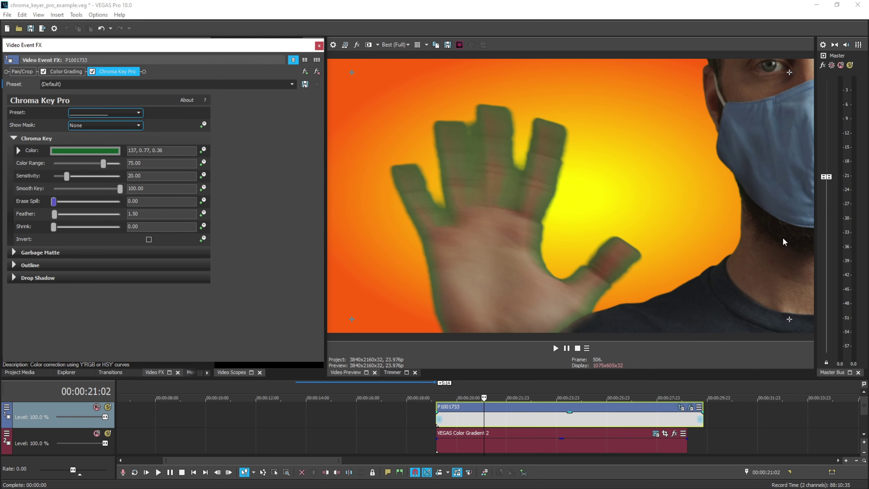
key(Escape)
drag(36, 89, 493, 419)
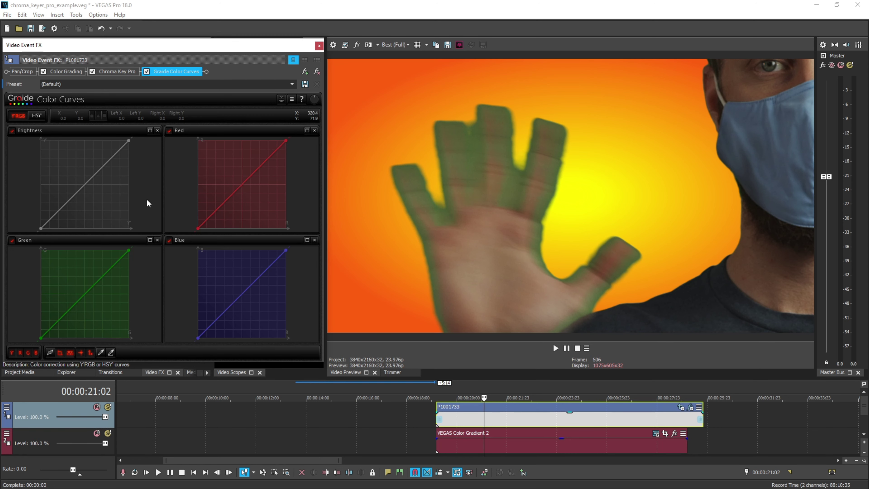
click(36, 116)
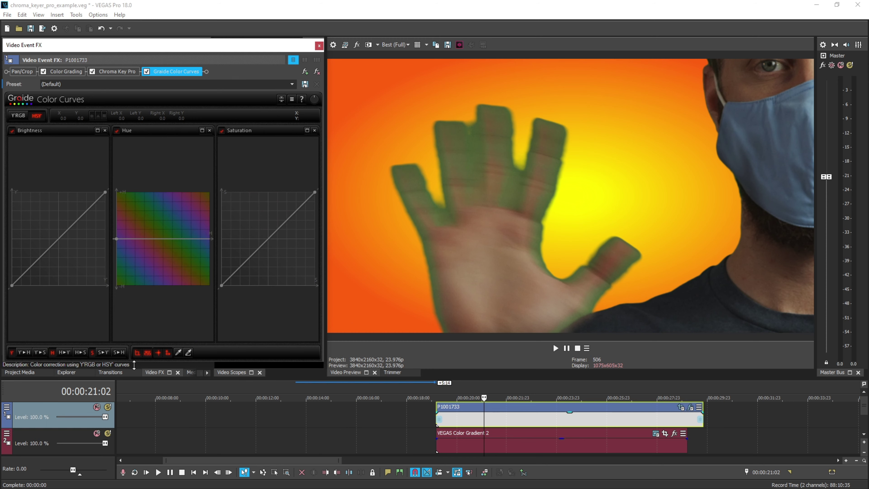
click(13, 352)
click(94, 354)
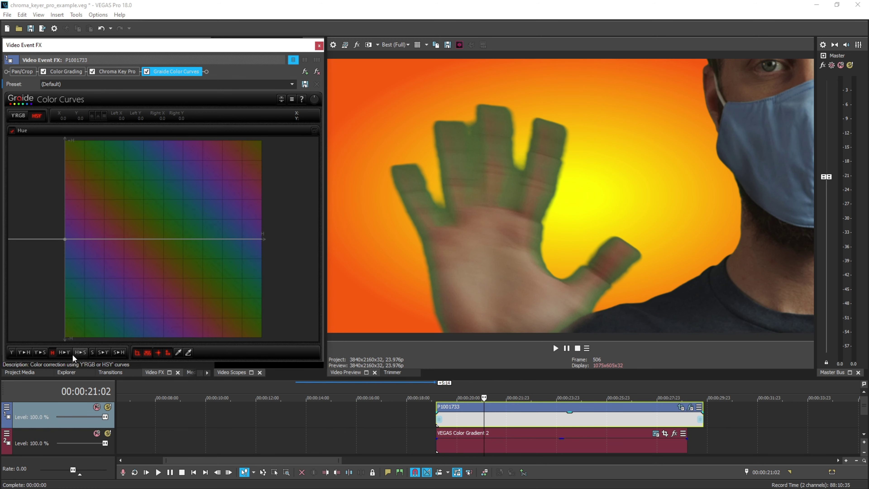
Eyedrop the hand's green fringe and pull that hue curve point down to grey it
click(179, 352)
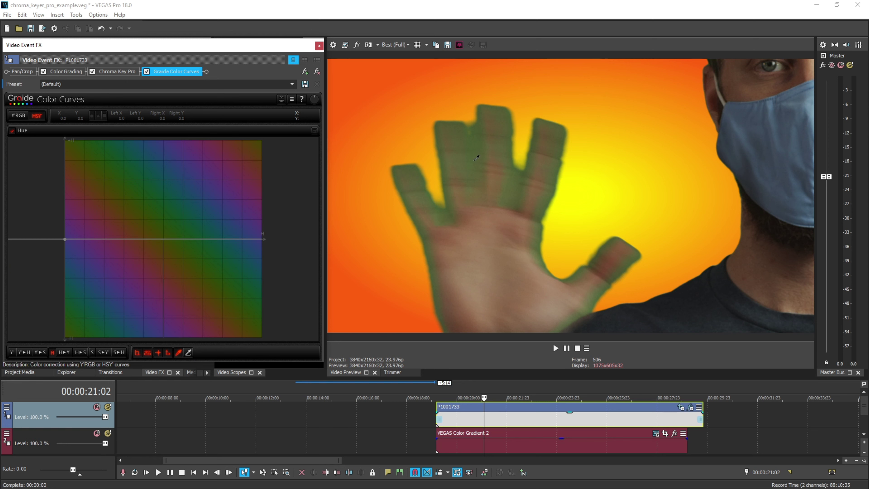
click(478, 145)
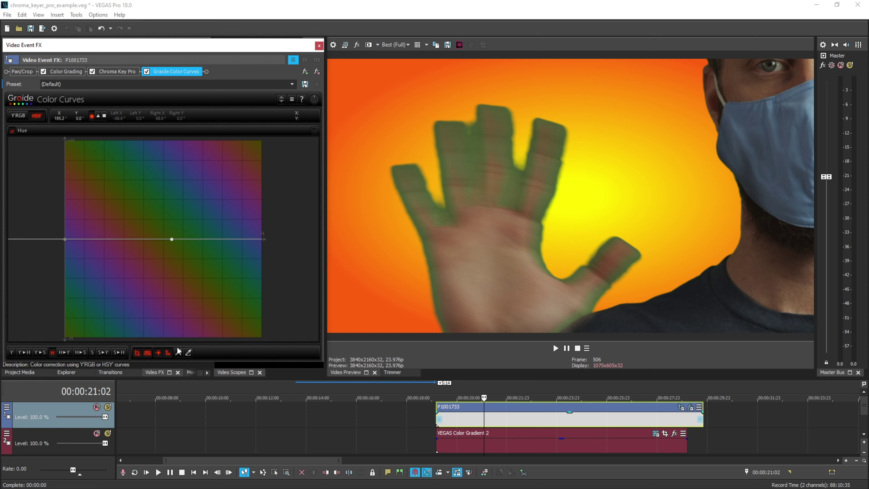
click(179, 353)
click(805, 79)
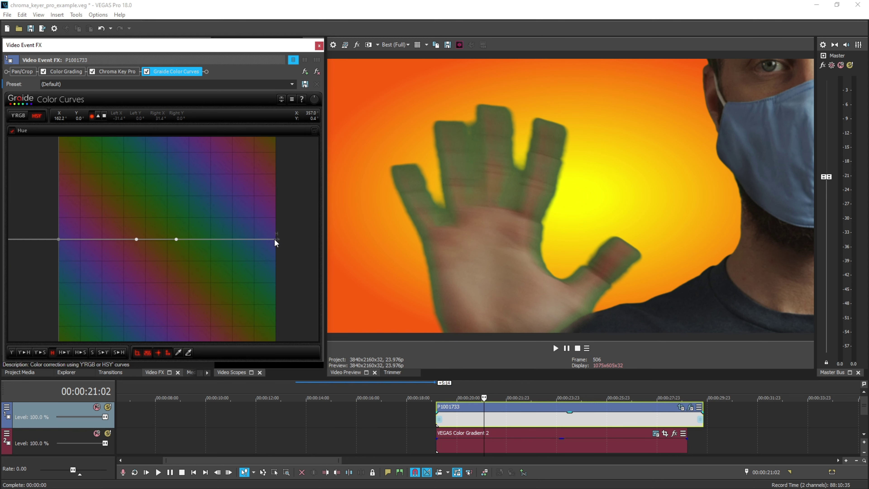
click(275, 239)
drag(199, 291, 170, 204)
drag(177, 240, 177, 272)
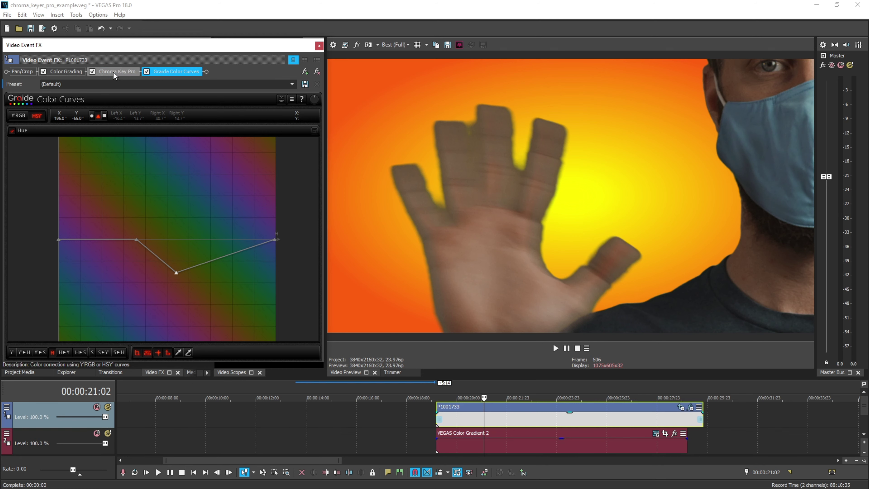
click(22, 71)
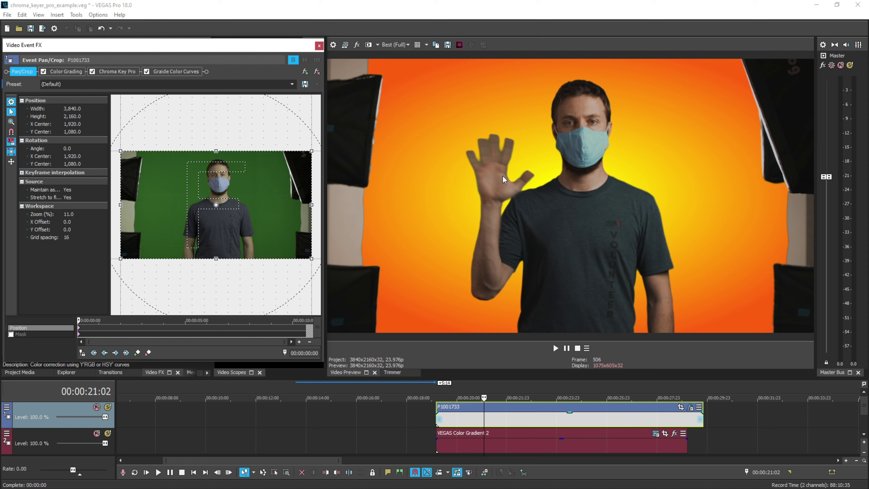
Zoom and move the Pan/Crop box to check the neck edges, then Restore the full frame
click(120, 72)
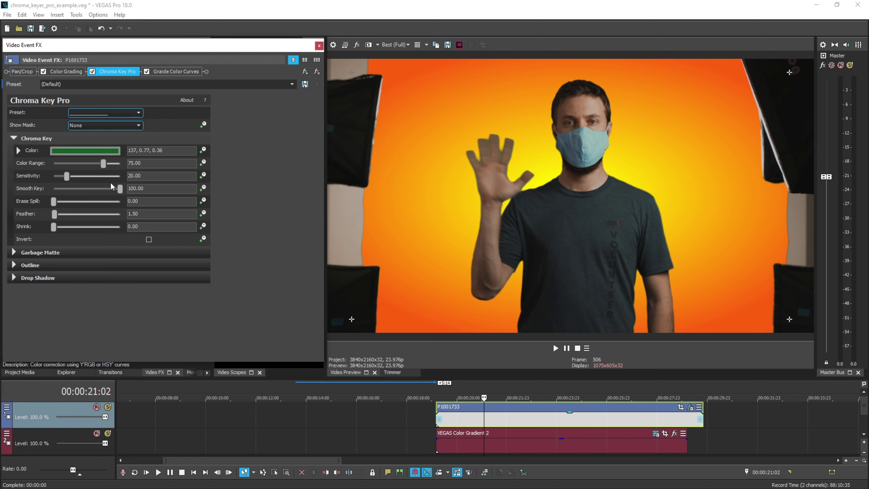
click(22, 71)
scroll(223, 207, up, 10)
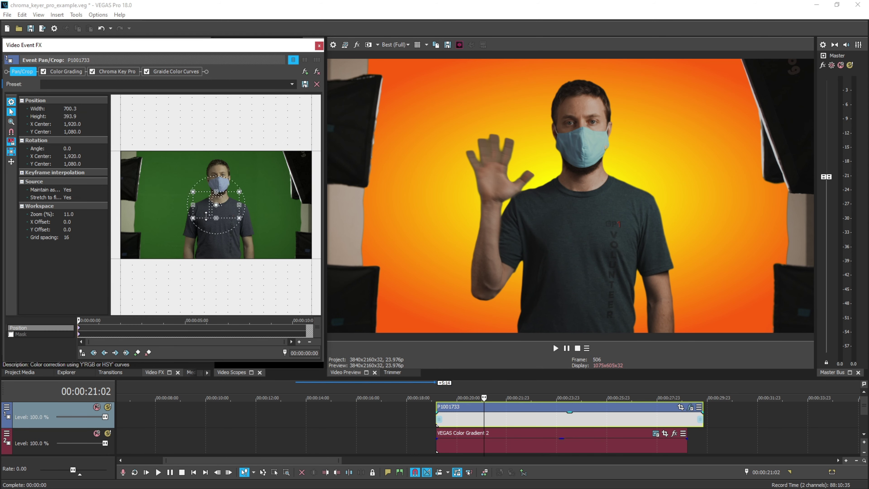
drag(223, 207, 261, 245)
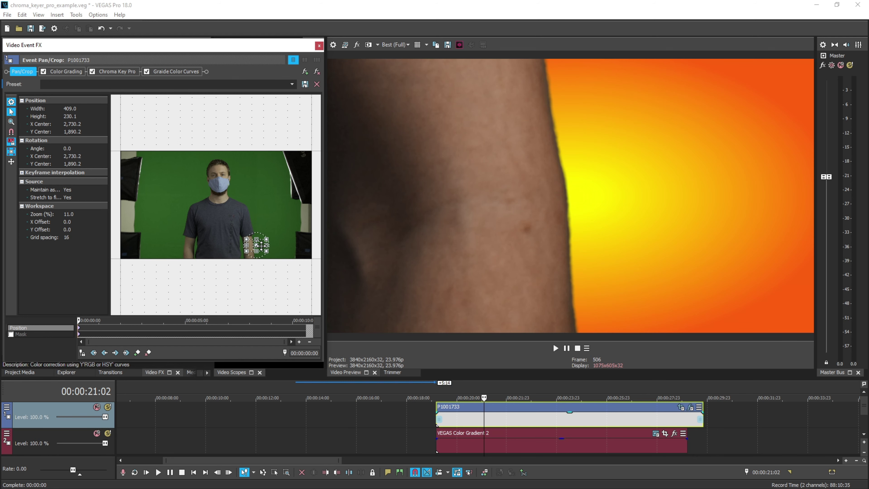
right_click(260, 206)
click(280, 213)
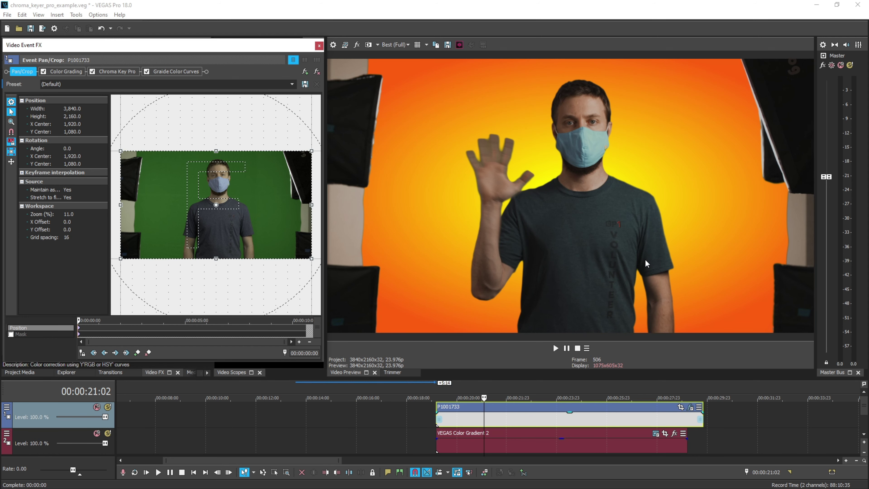